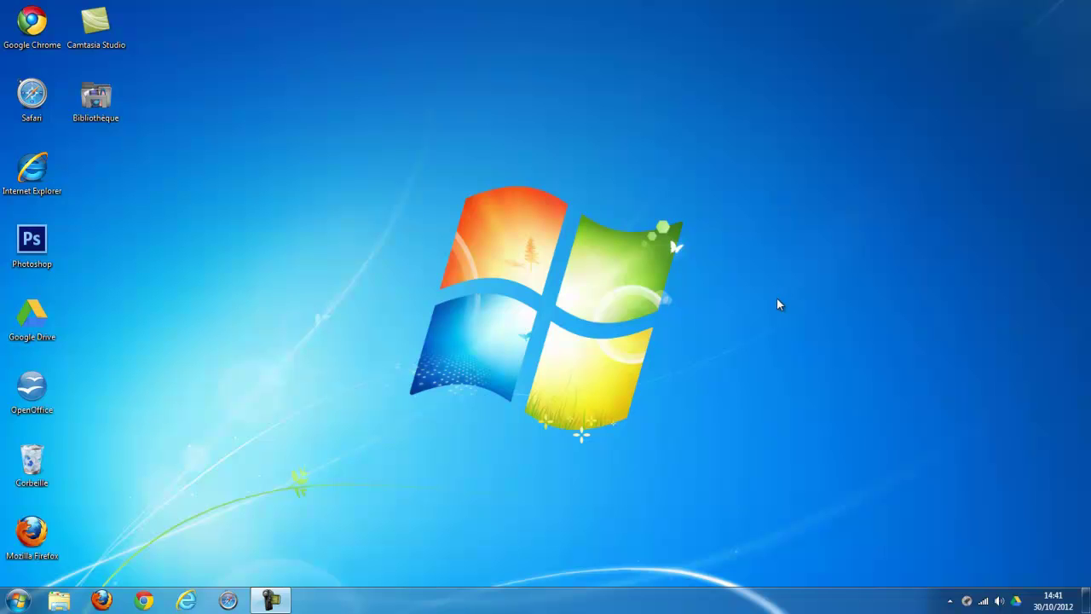
Open the desktop background settings and switch the picture location to My NPS Files.
right_click(642, 290)
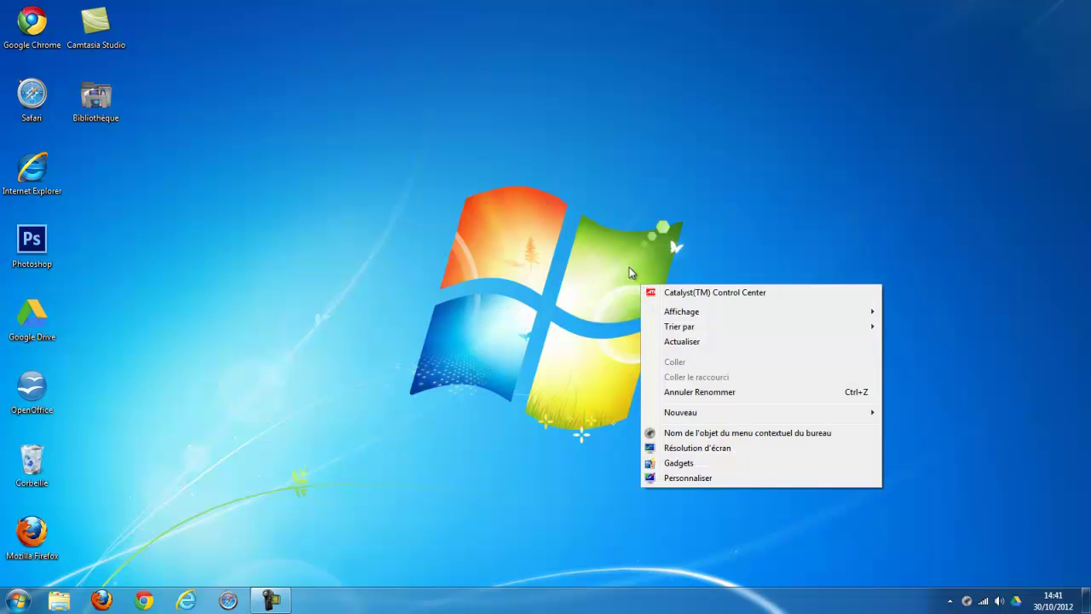
left_click(677, 477)
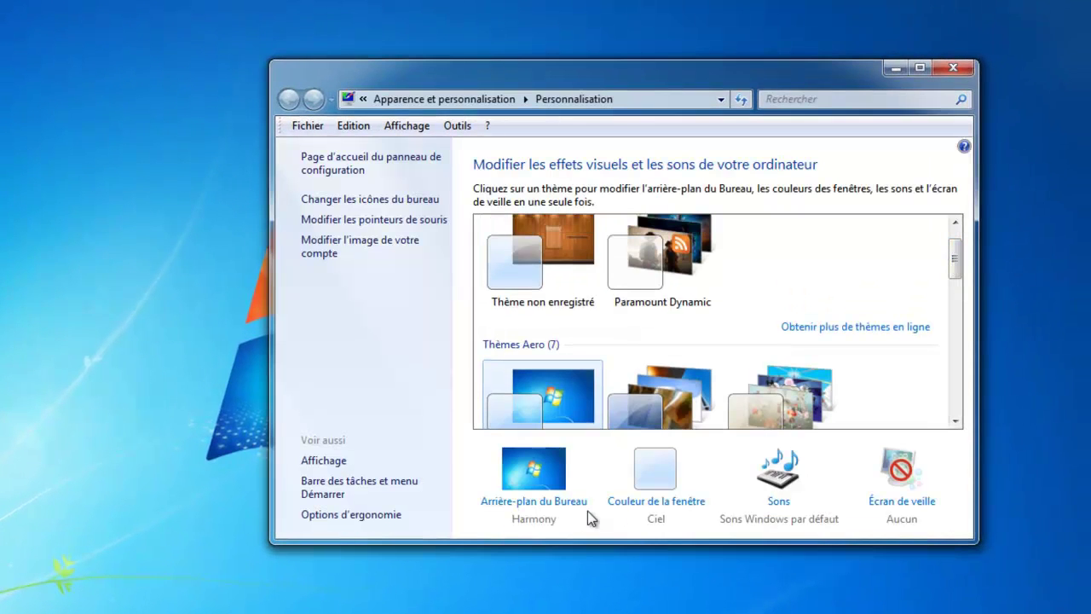
left_click(545, 501)
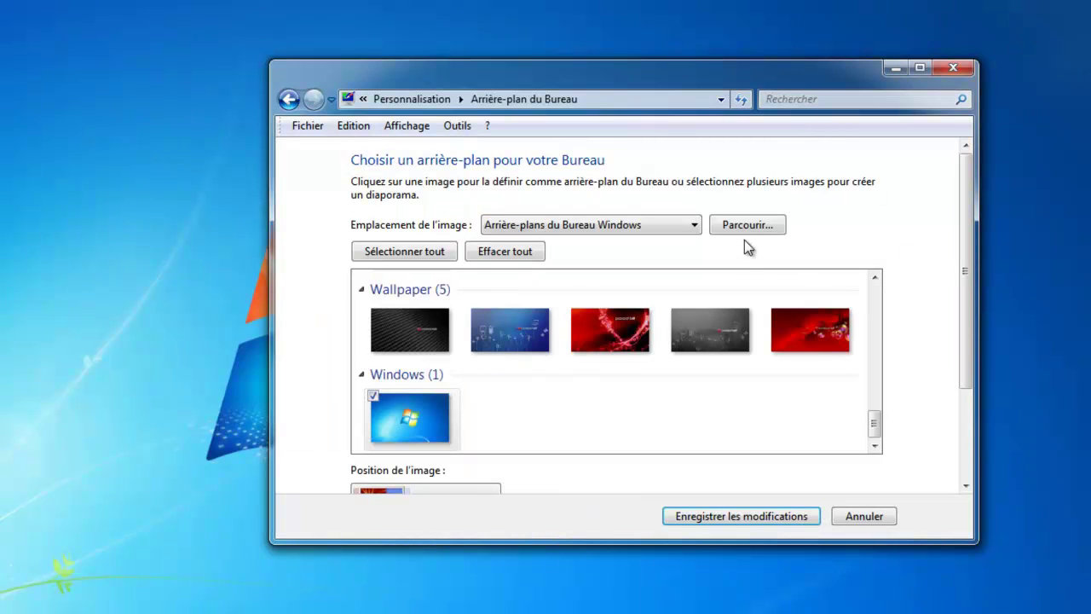
left_click(753, 227)
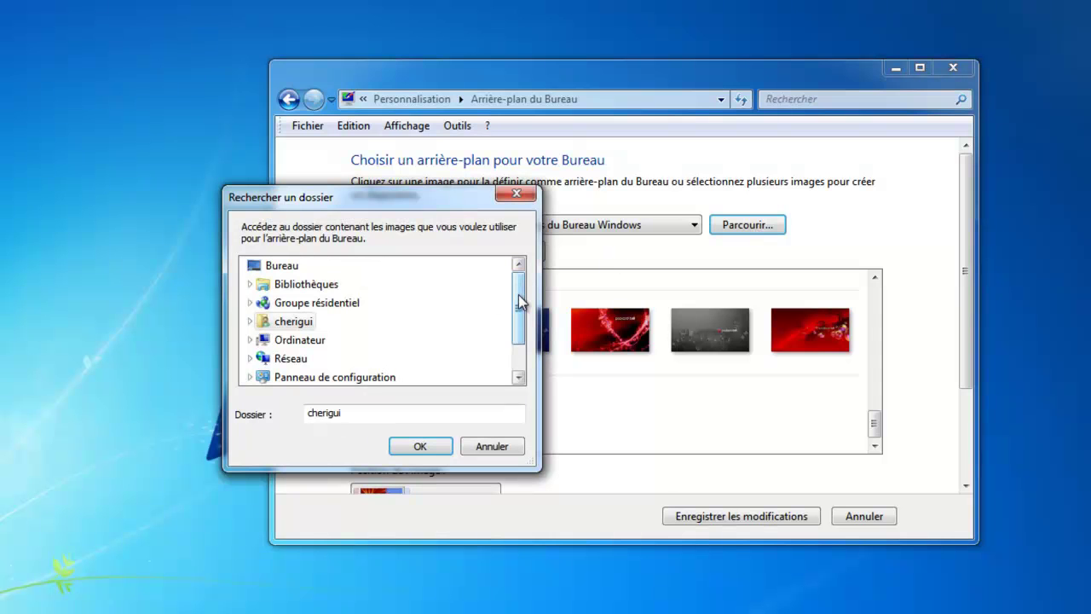
left_click(516, 196)
left_click(677, 227)
left_click(631, 300)
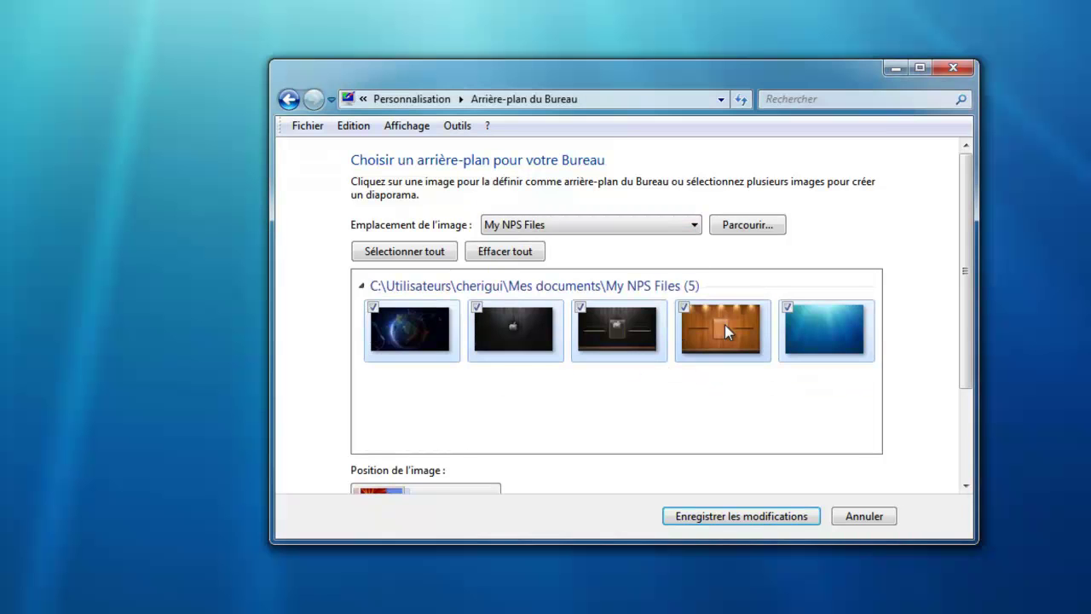
Choose only the wooden shelf picture as the desktop background, save the changes and close the personalization window.
left_click(725, 325)
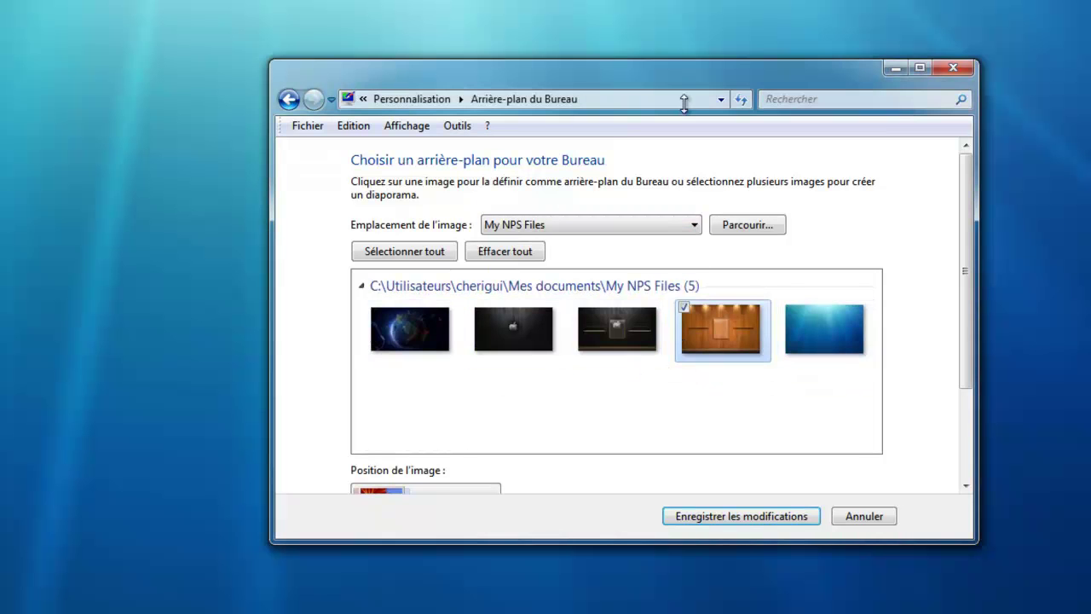
left_click_drag(670, 74, 488, 58)
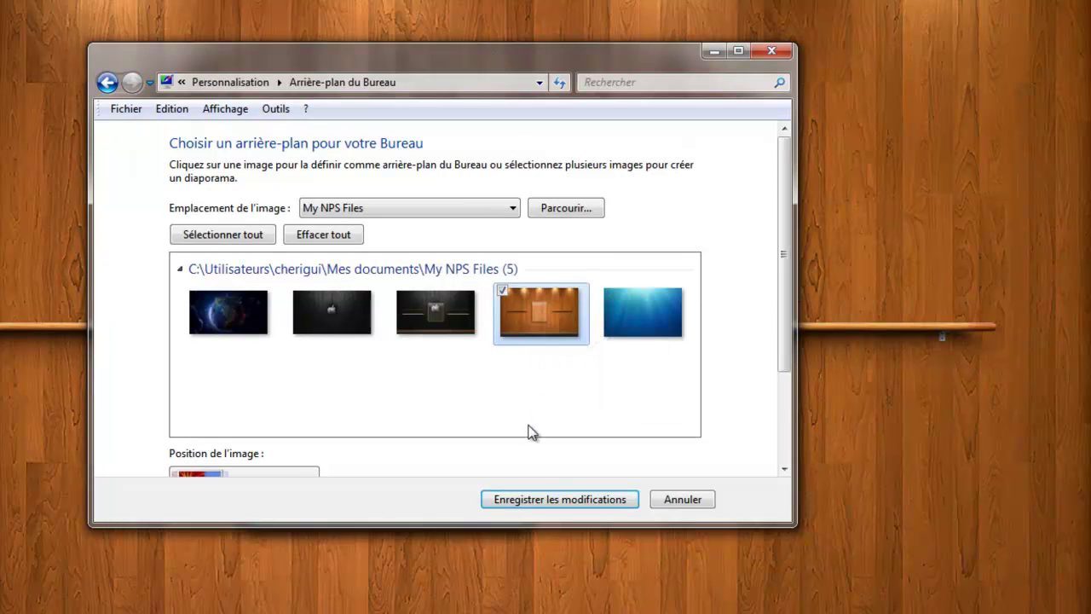
left_click(527, 501)
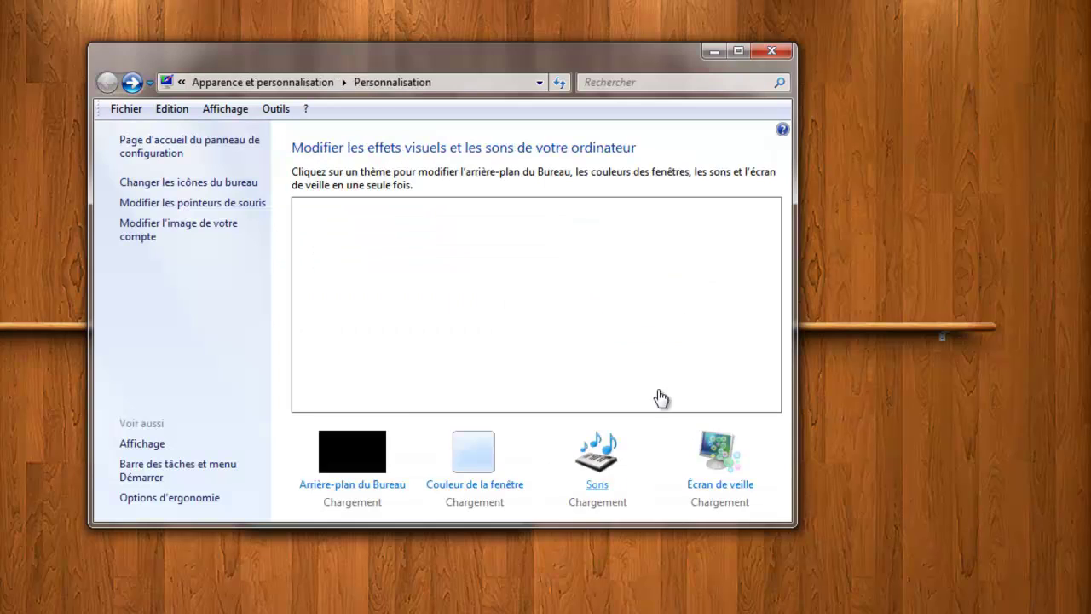
left_click(772, 51)
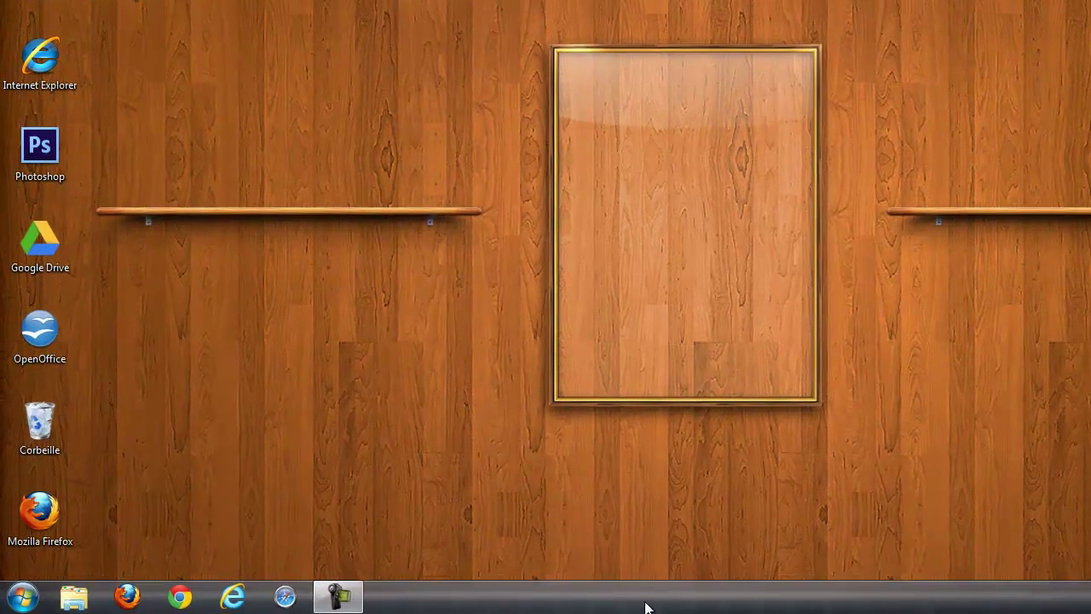
Set the taskbar to hide automatically and apply the change.
right_click(646, 607)
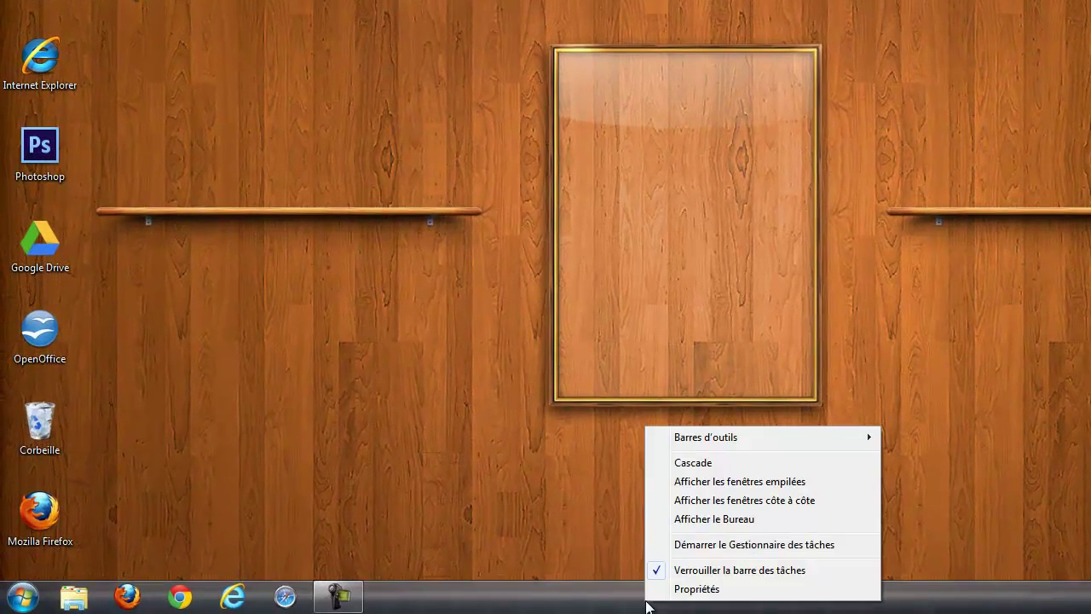
left_click(686, 588)
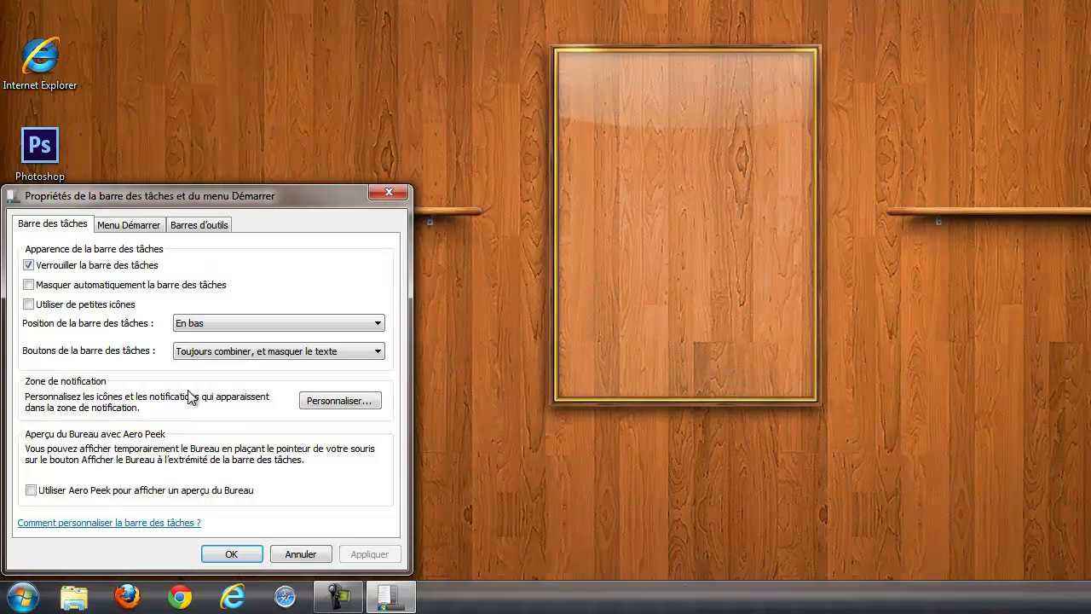
left_click(29, 285)
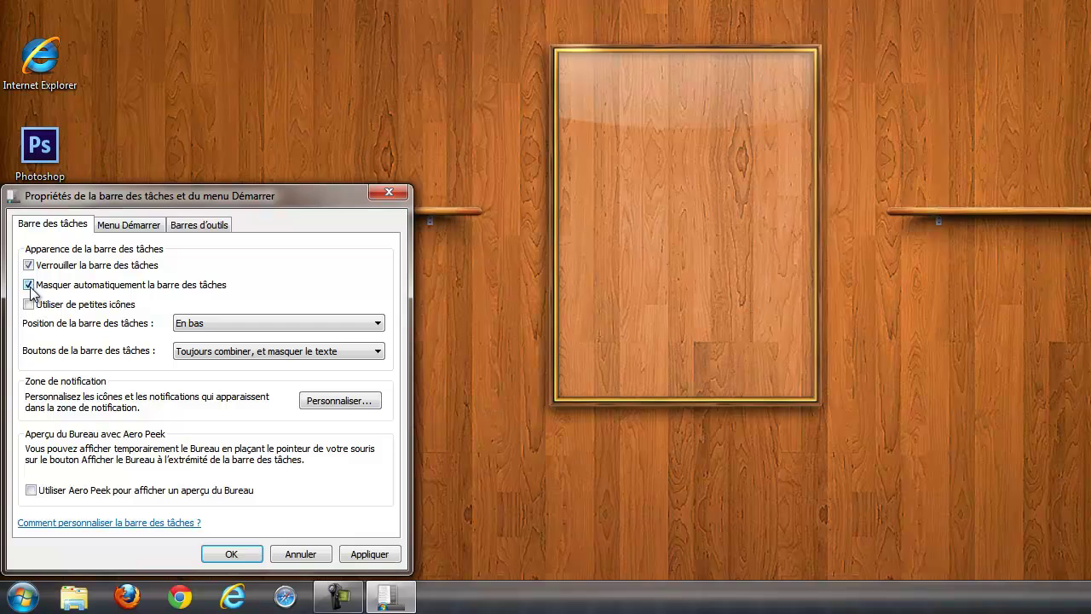
left_click(354, 556)
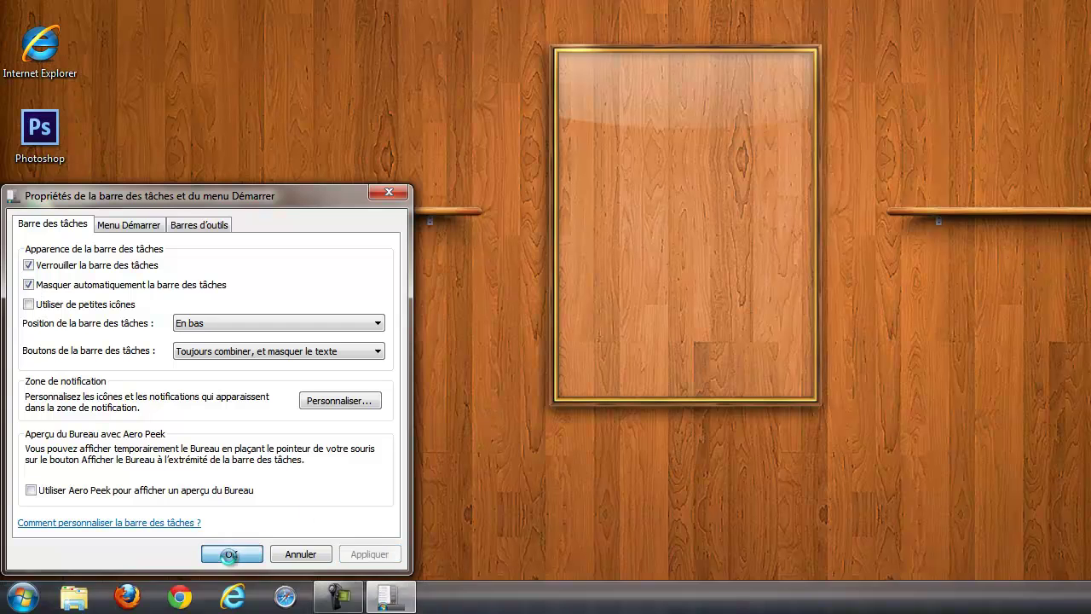
left_click(232, 554)
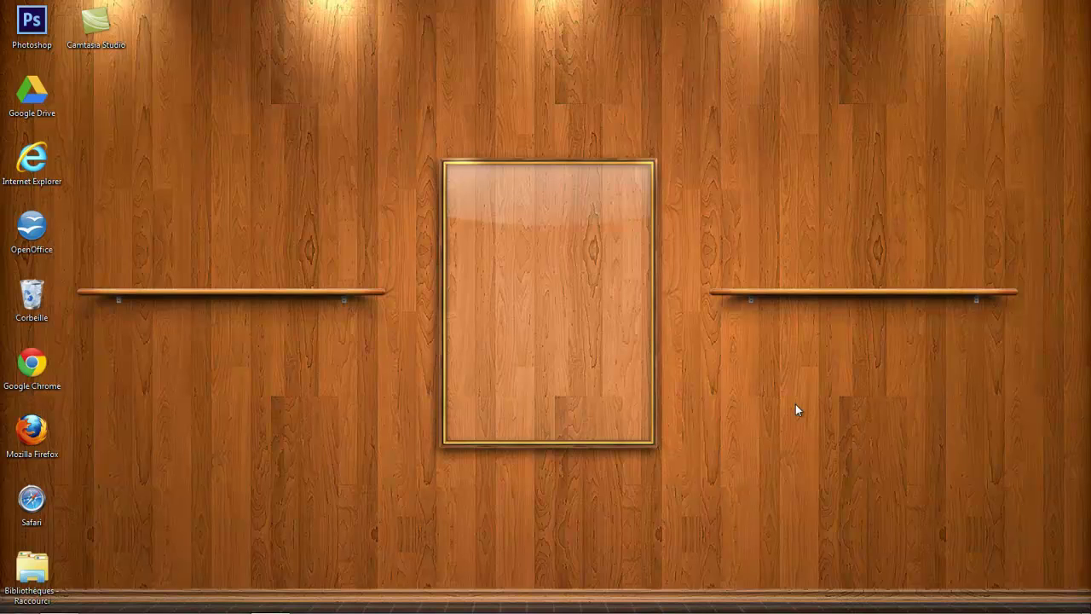
Turn off automatic arrangement and grid alignment for the desktop icons.
right_click(272, 205)
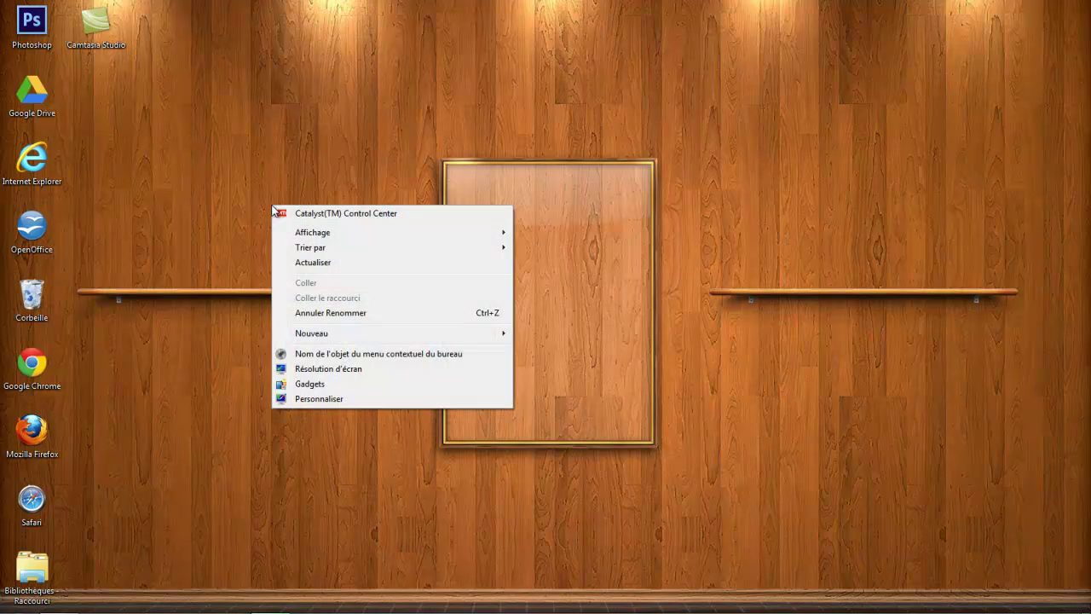
mouse_move(376, 237)
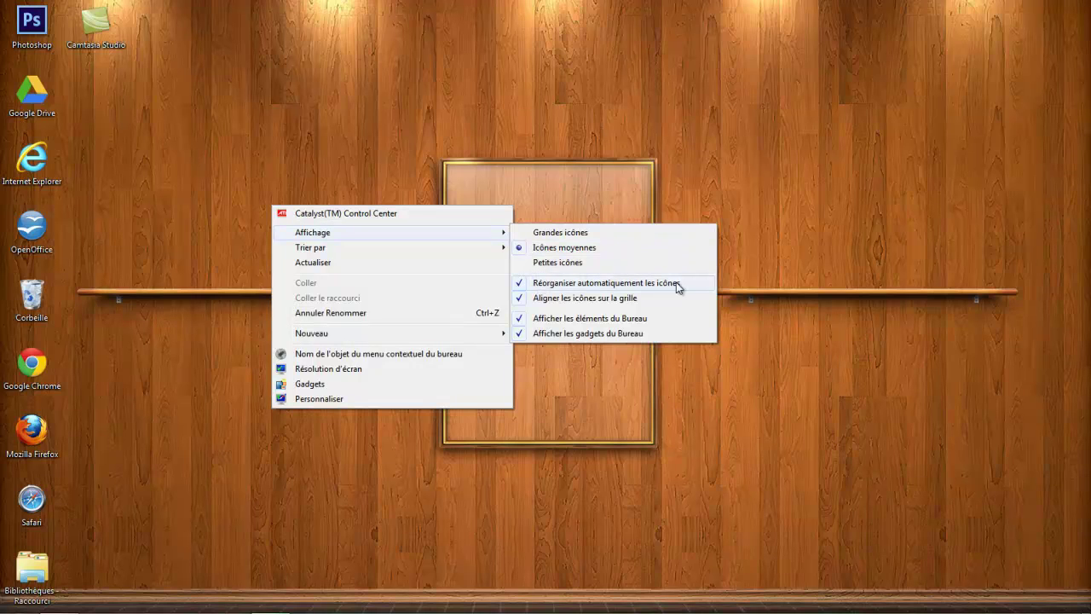
left_click(629, 283)
right_click(517, 254)
mouse_move(575, 282)
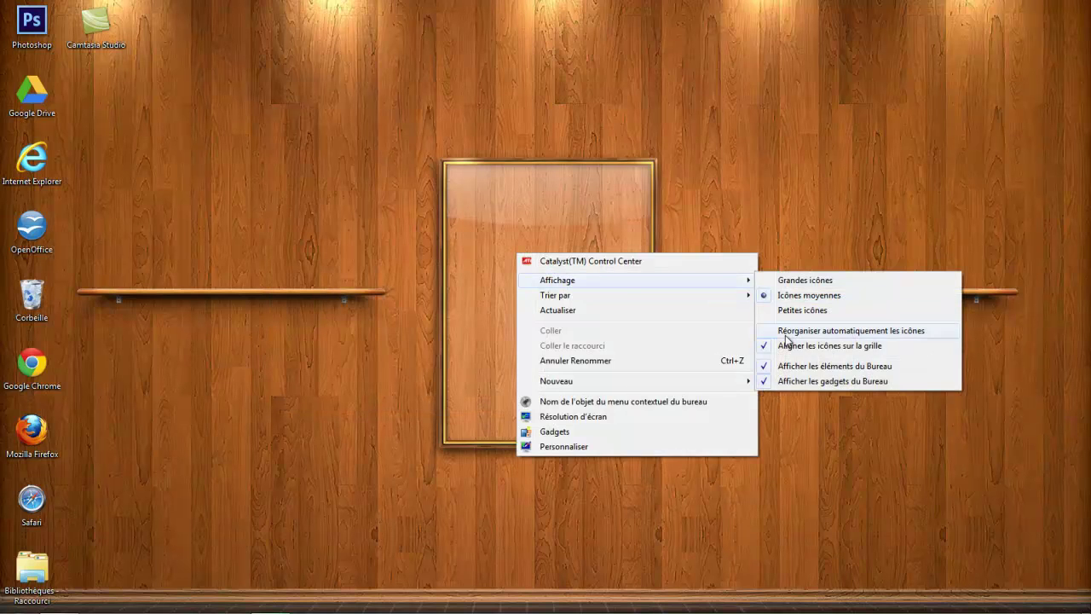
left_click(784, 344)
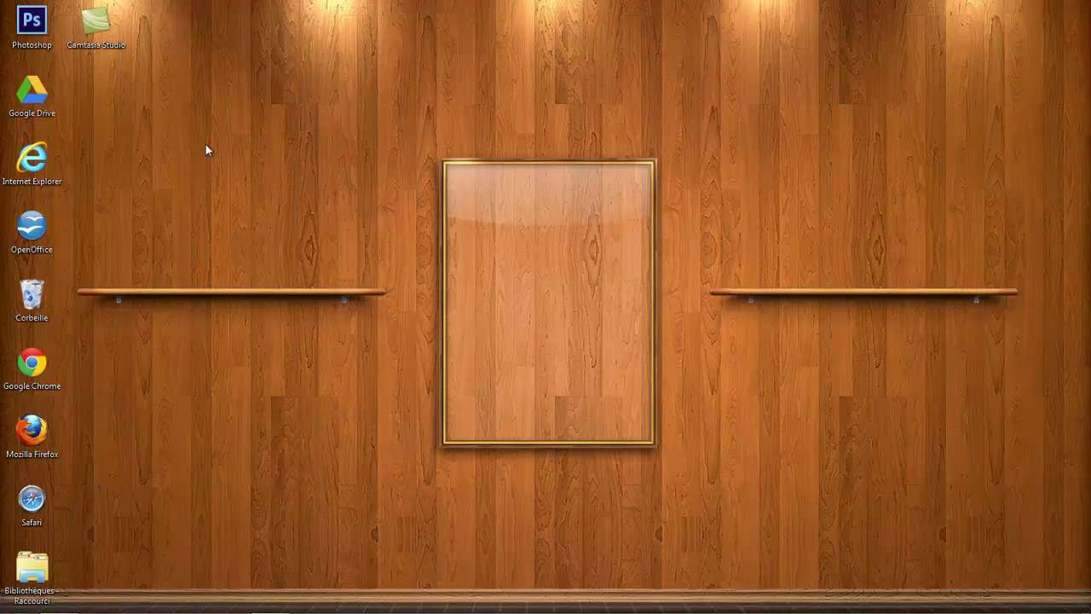
Set the desktop icons to the large size.
right_click(236, 151)
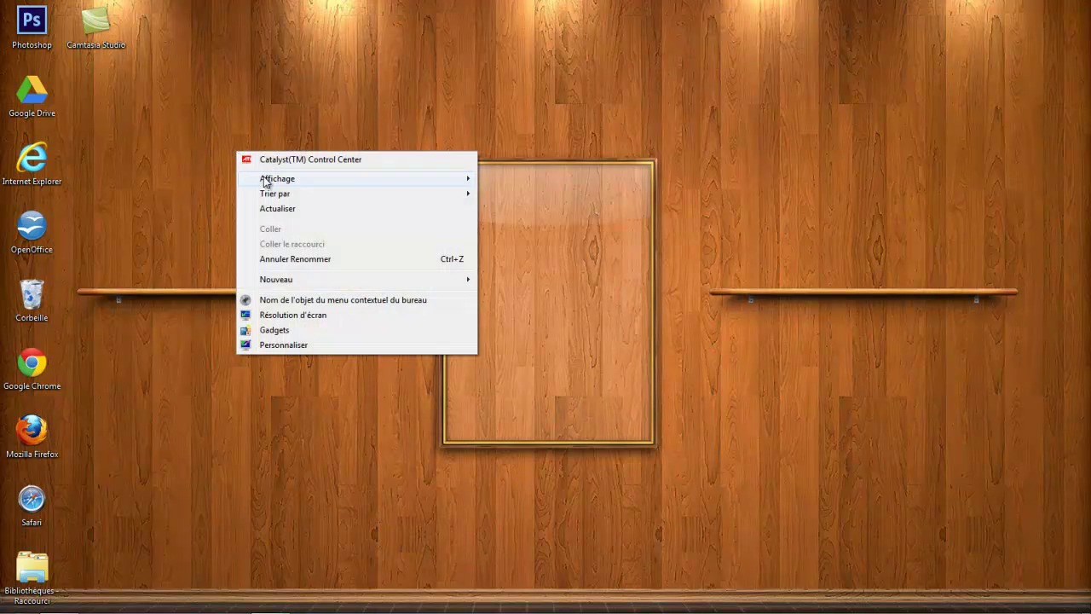
mouse_move(271, 181)
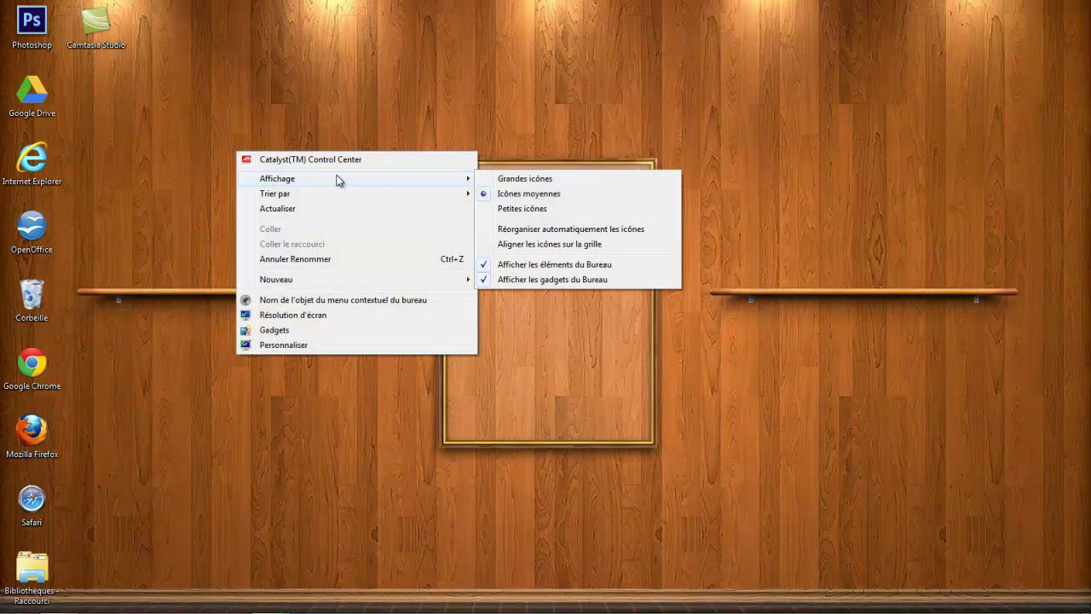
left_click(542, 181)
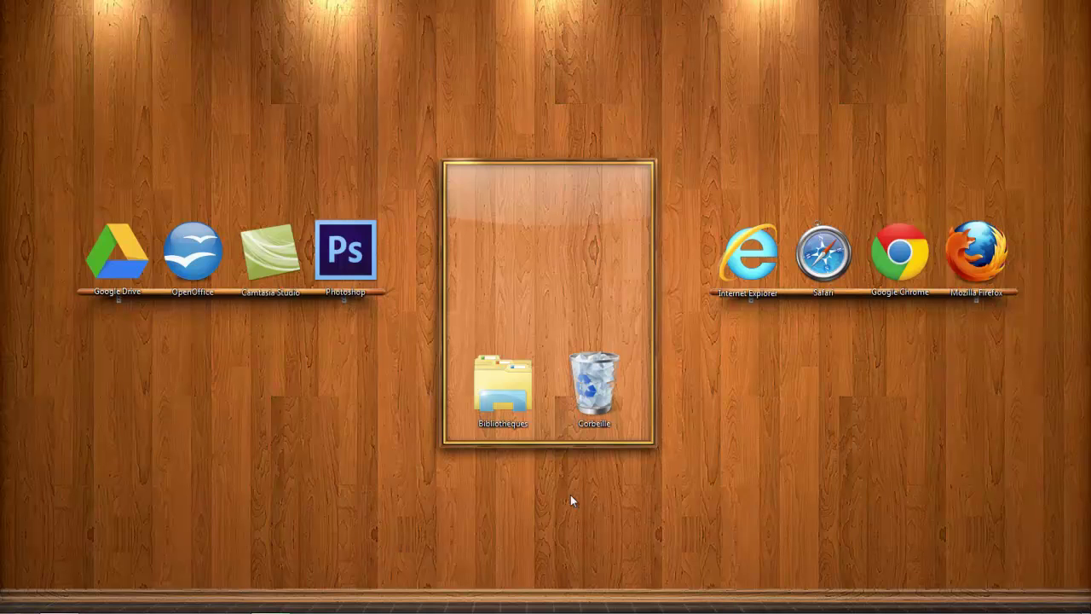
Rename the Internet Explorer shortcut to an invisible name using the blank character with code 0160.
right_click(766, 271)
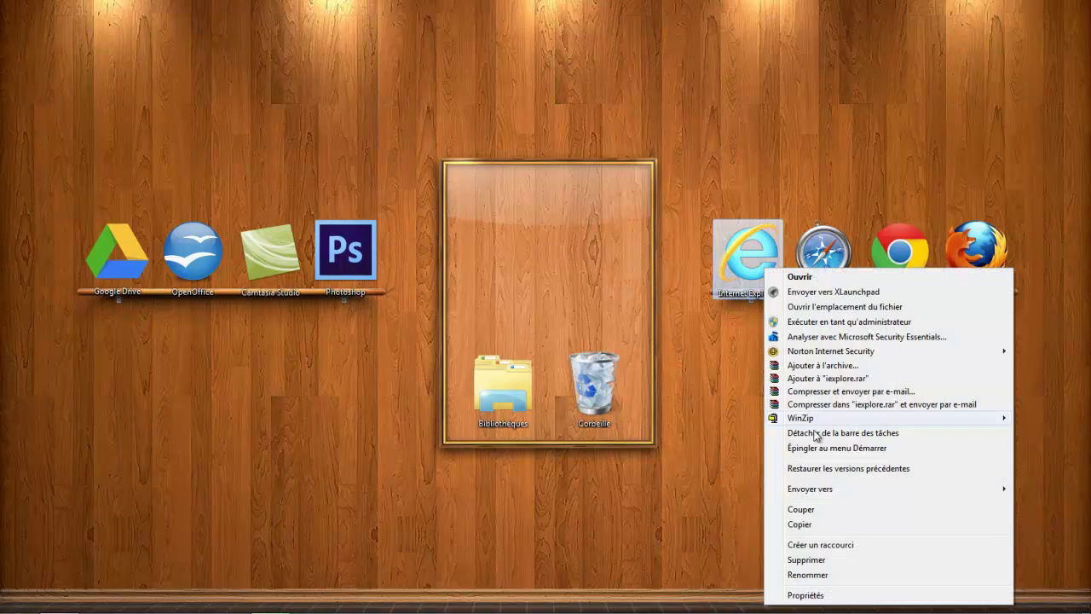
left_click(805, 573)
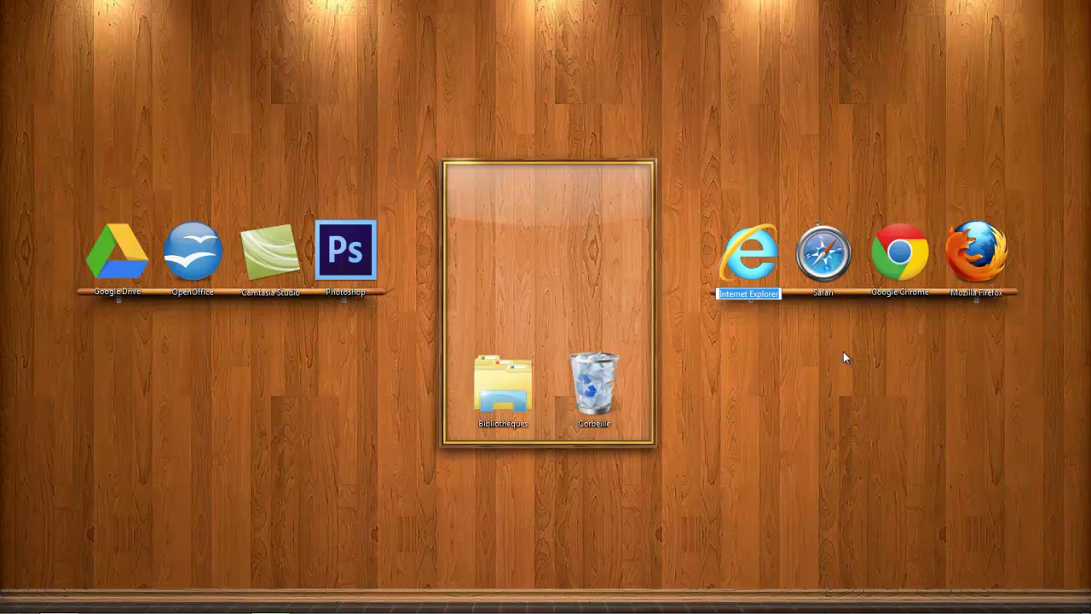
type("Alt")
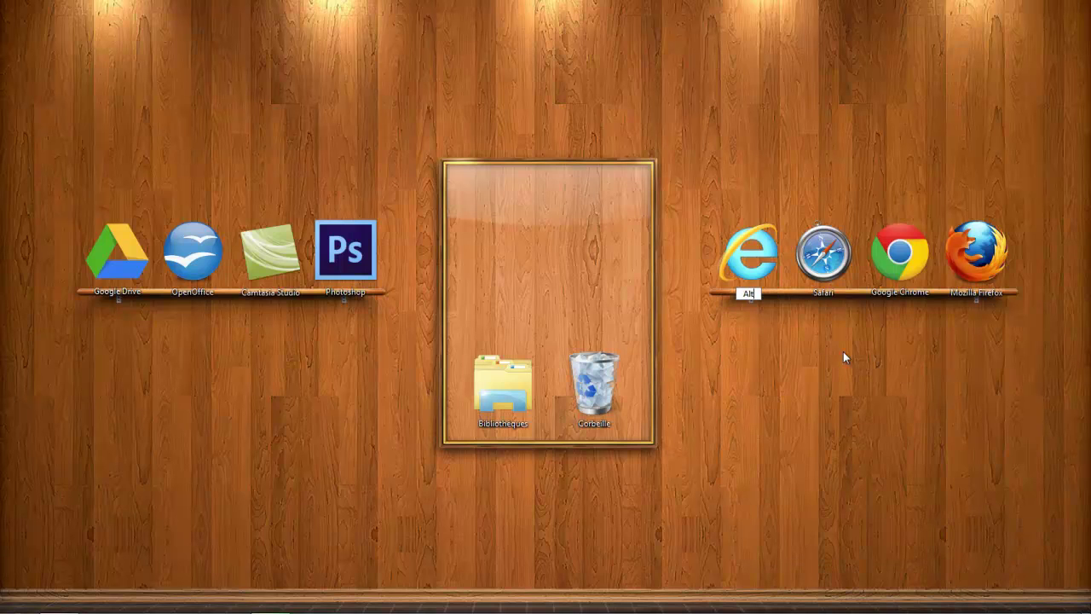
type("+0160")
key("BackSpace")
key("BackSpace")
key("BackSpace")
key("BackSpace")
key("BackSpace")
key("BackSpace")
key("BackSpace")
key("BackSpace")
Rename the Safari shortcut to an invisible, blank name.
right_click(818, 268)
left_click(853, 482)
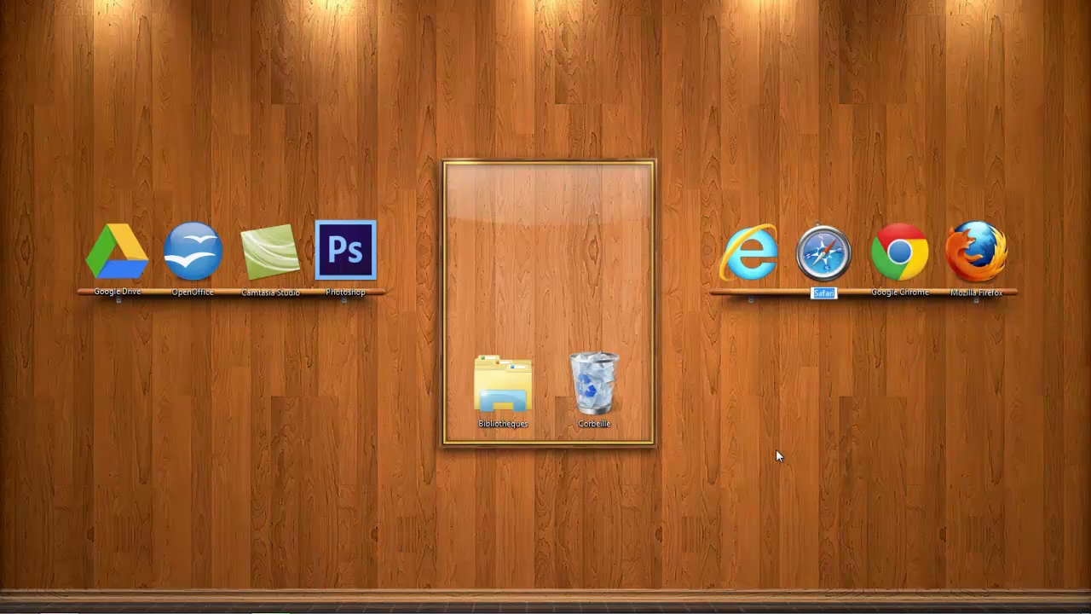
key("BackSpace")
key("Return")
Blank out the name of the Google Chrome shortcut and the remaining desktop icons.
right_click(896, 260)
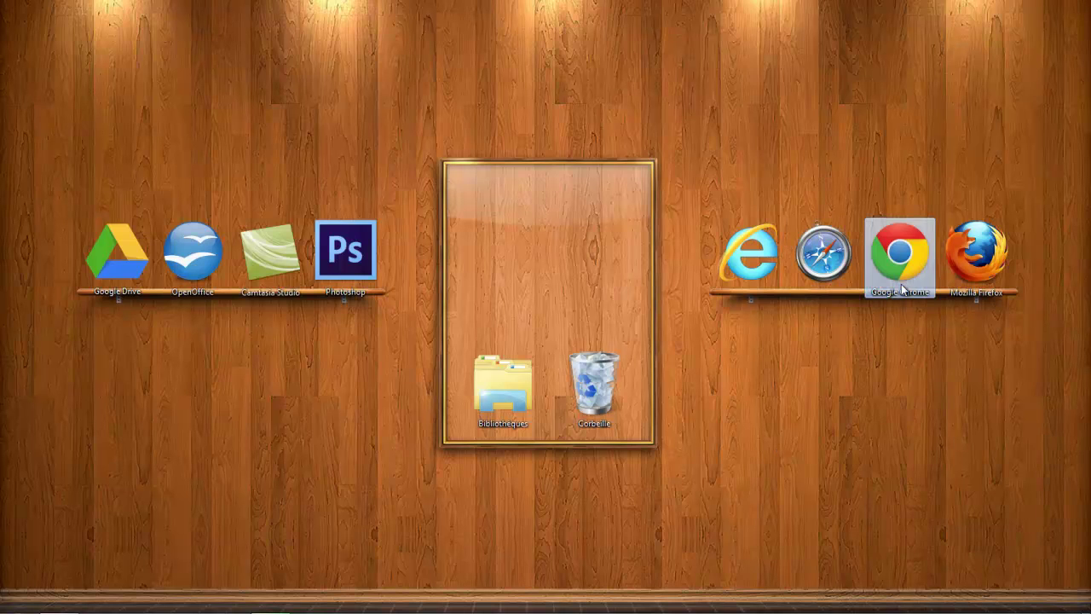
left_click(884, 584)
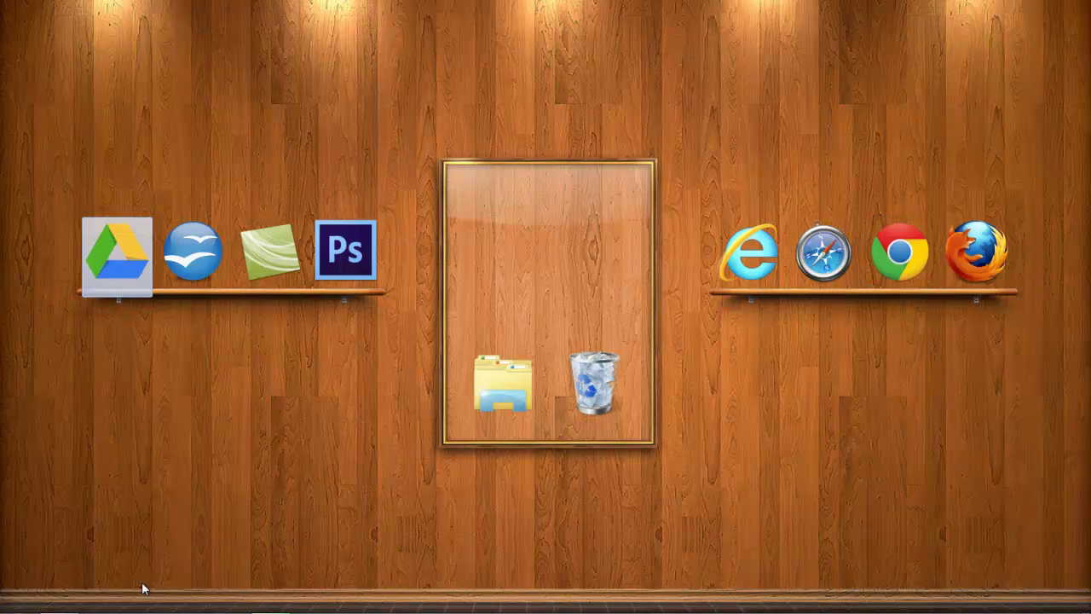
left_click(306, 505)
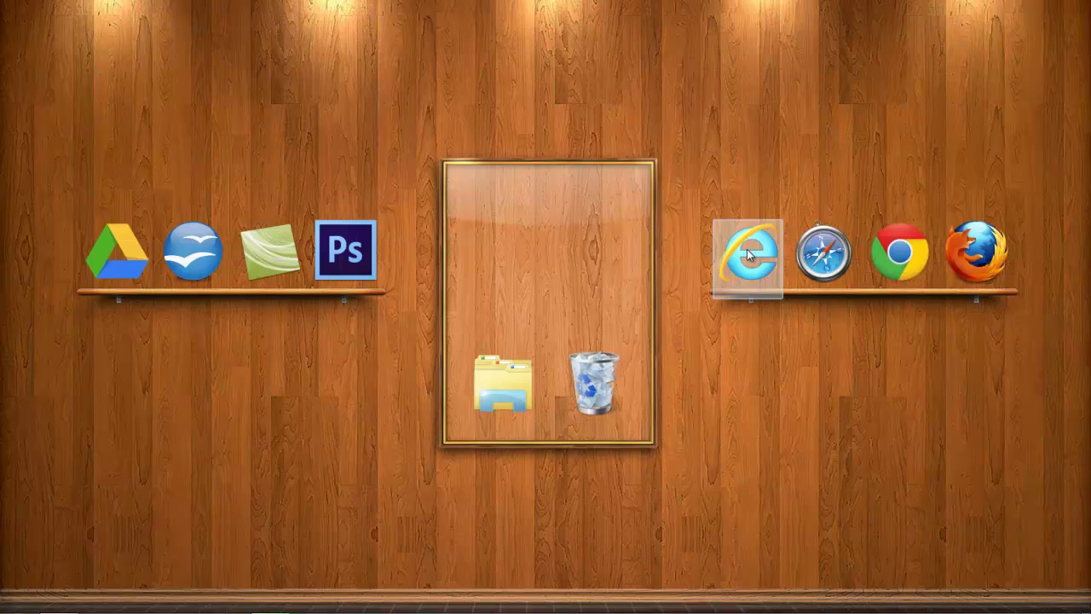
Change the Internet Explorer shortcut's icon to IE.ico from the Iconsets folder on drive C and confirm its properties.
left_click(748, 254)
right_click(748, 254)
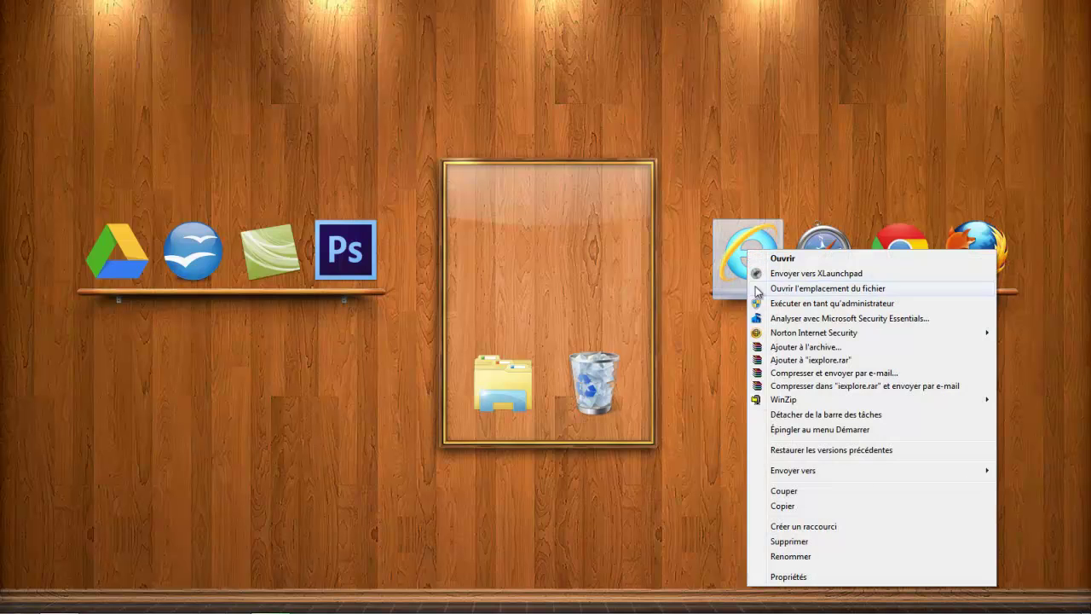
left_click(785, 578)
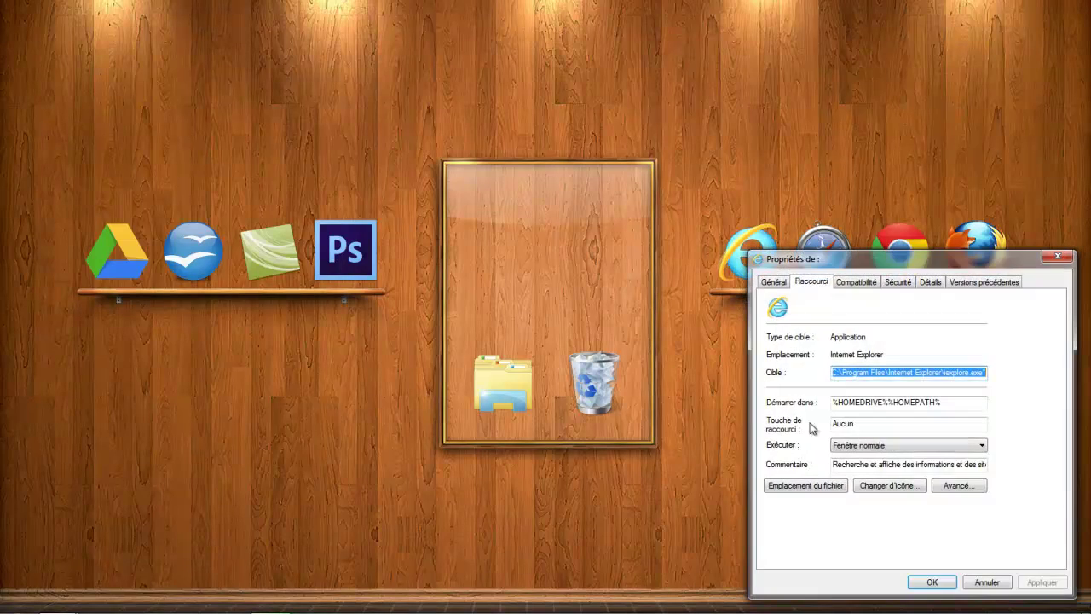
left_click(897, 489)
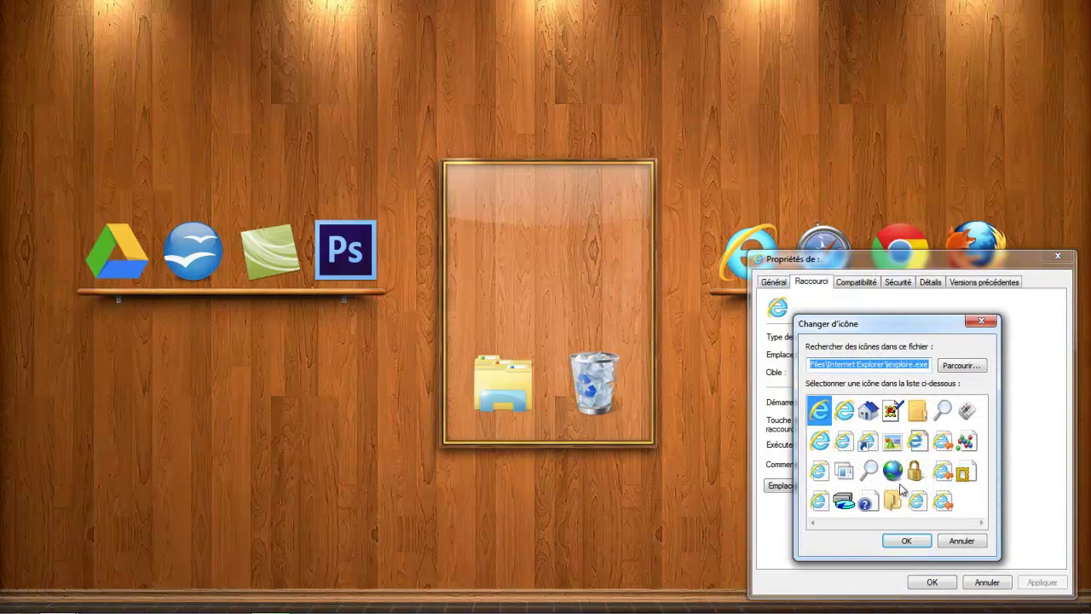
left_click(964, 365)
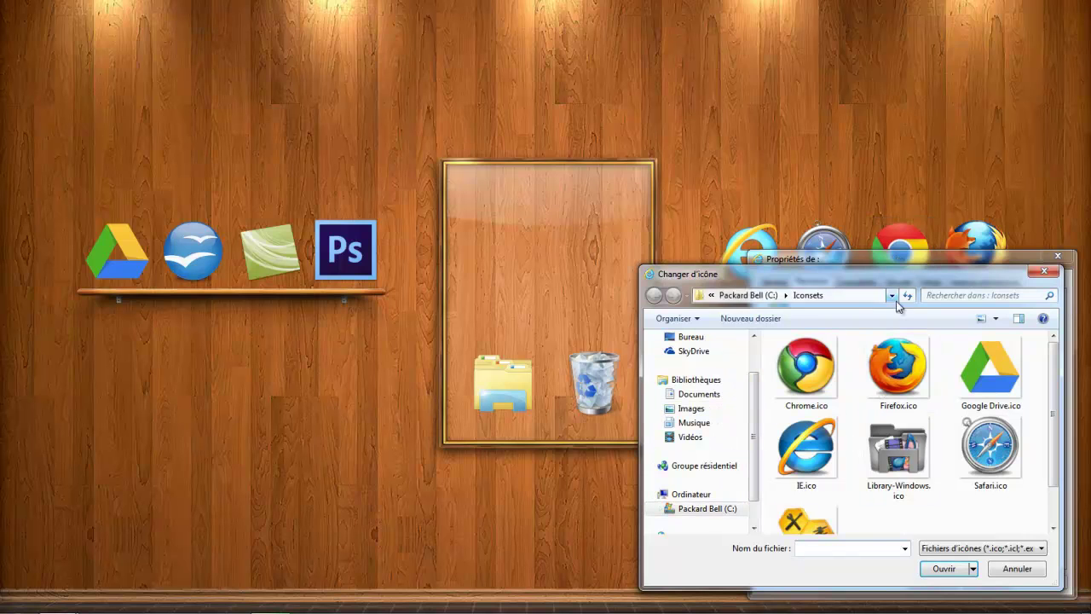
left_click(803, 457)
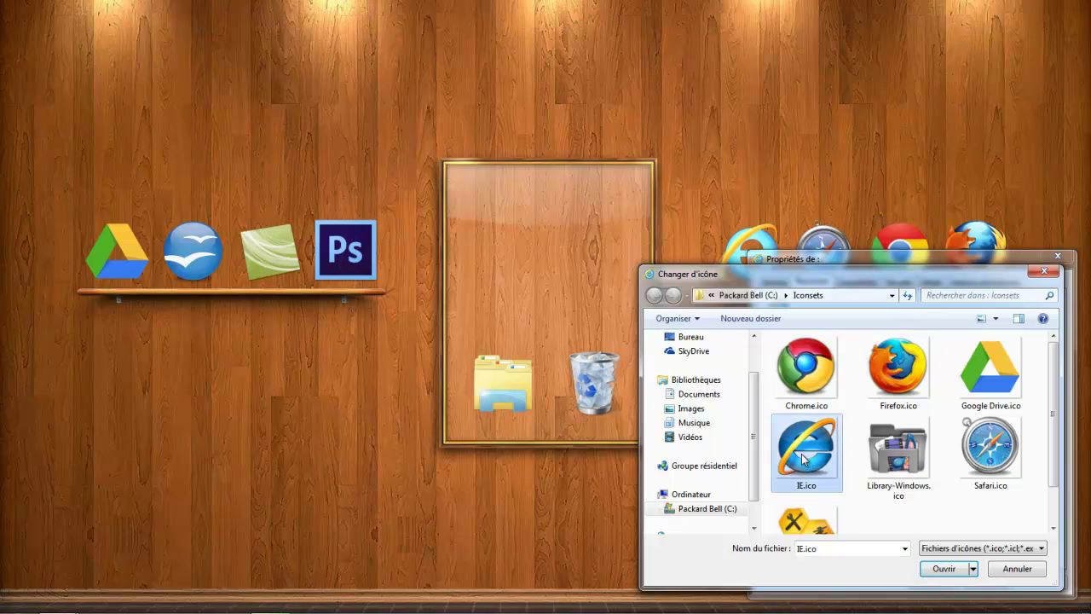
double_click(798, 463)
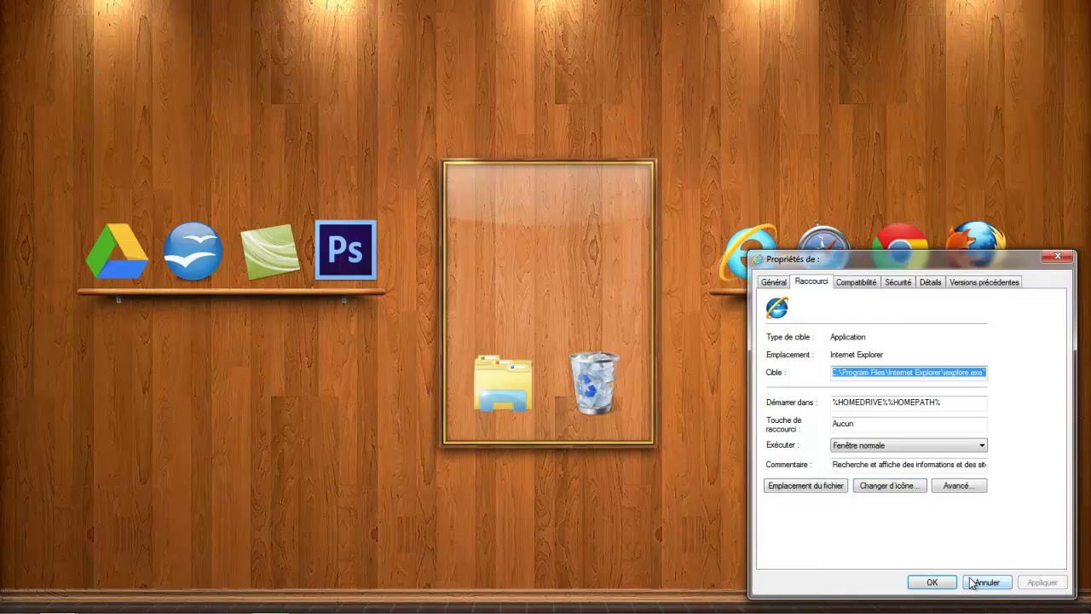
left_click(933, 581)
left_click(816, 290)
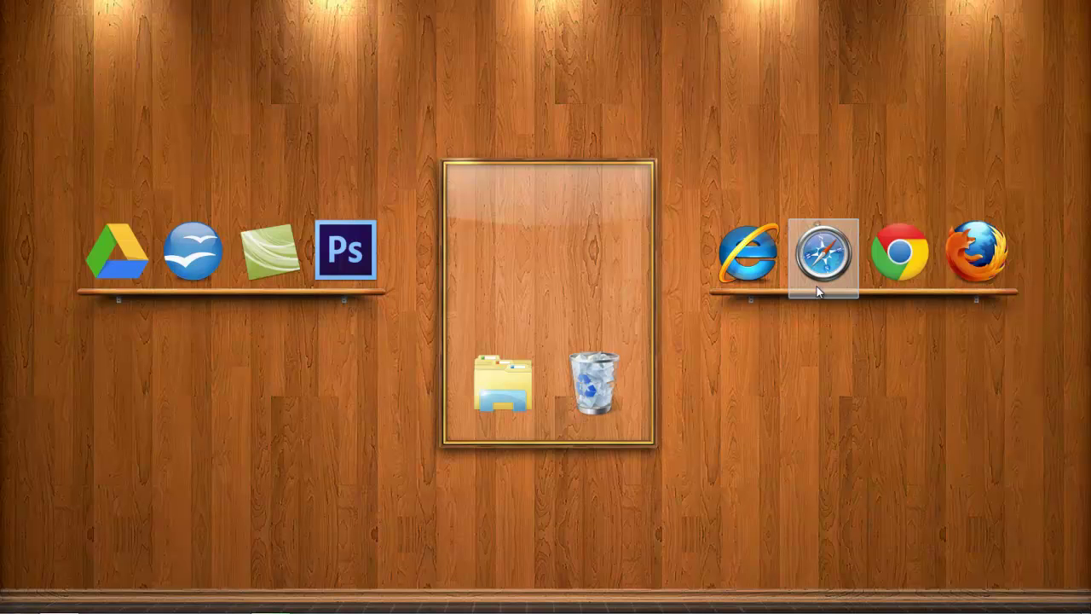
Open Vista Shortcut Manager by searching for "vista", apply the No Arrow overlay to the shortcuts, and decline logging off now.
left_click(691, 373)
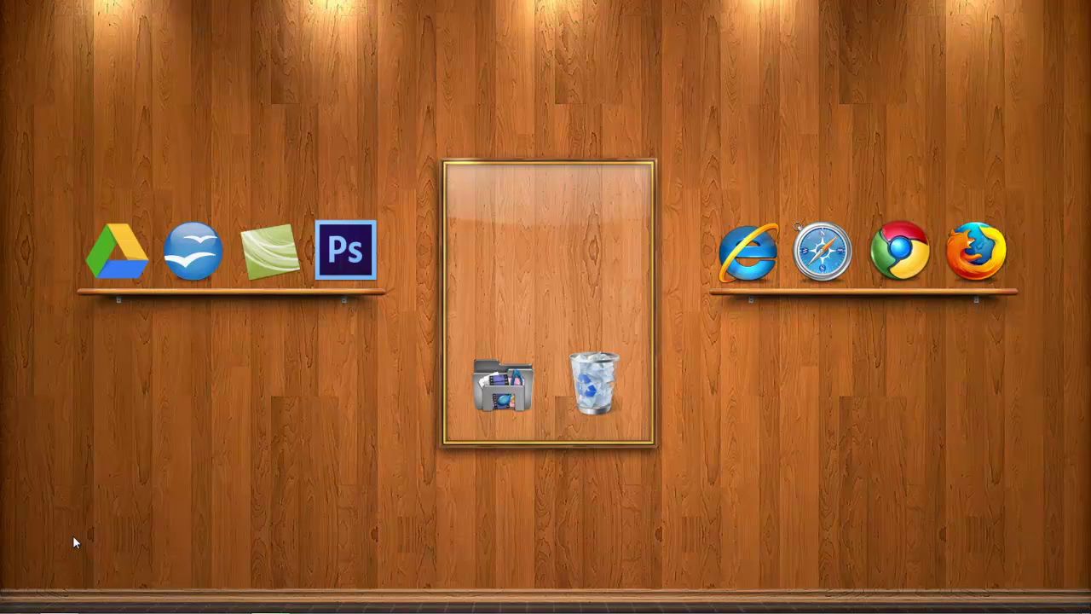
left_click(19, 601)
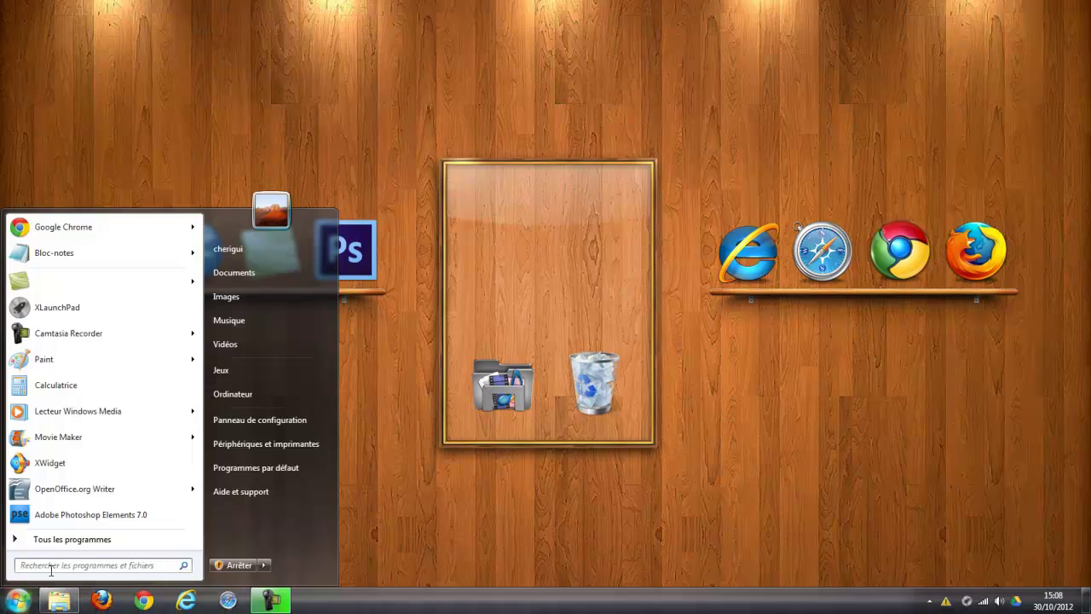
type("vista")
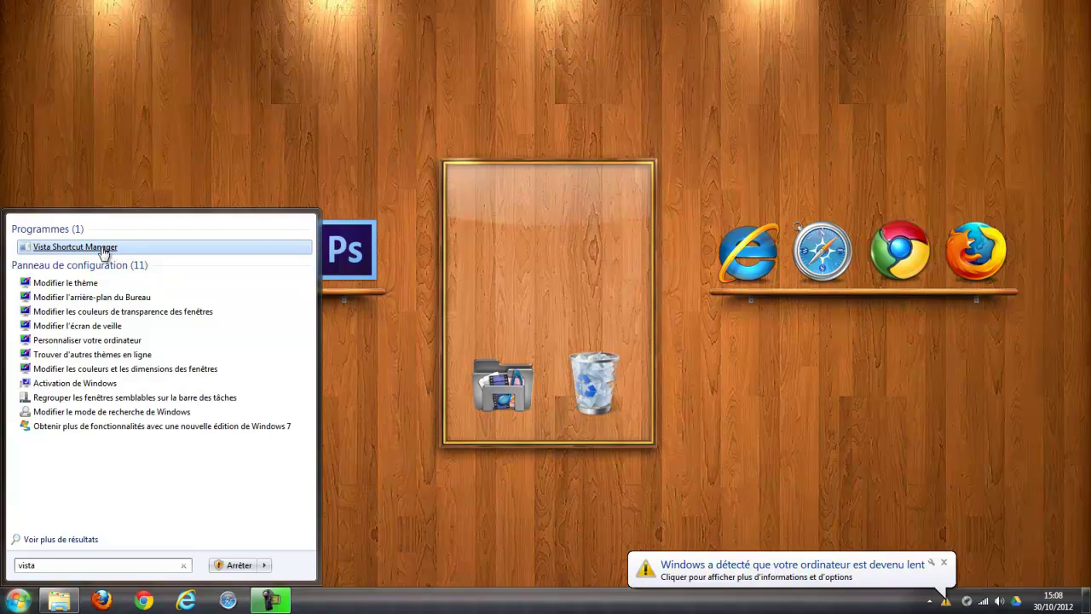
left_click(109, 253)
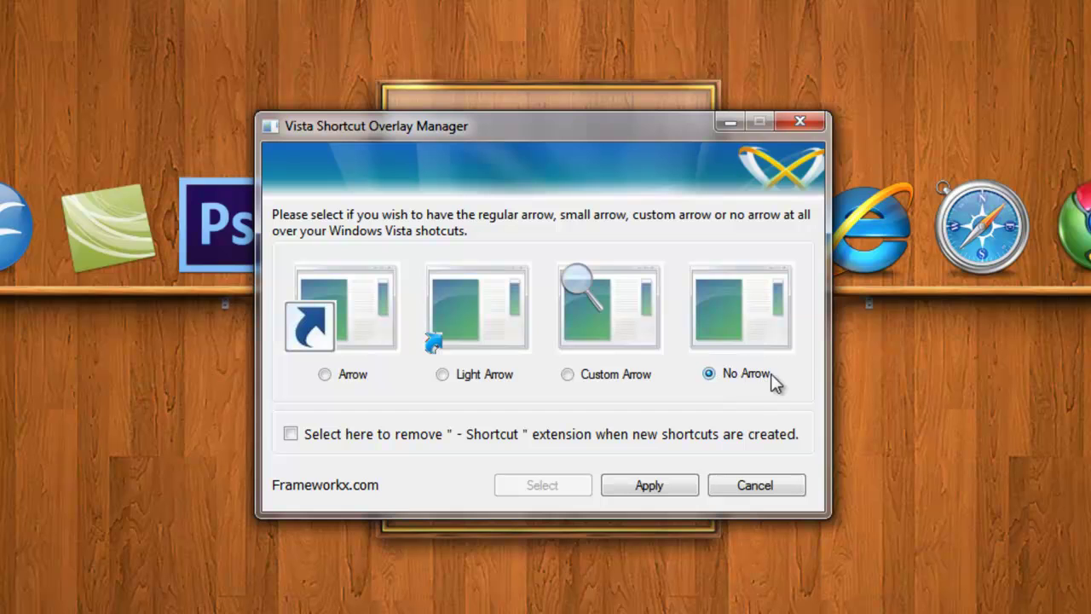
left_click(660, 484)
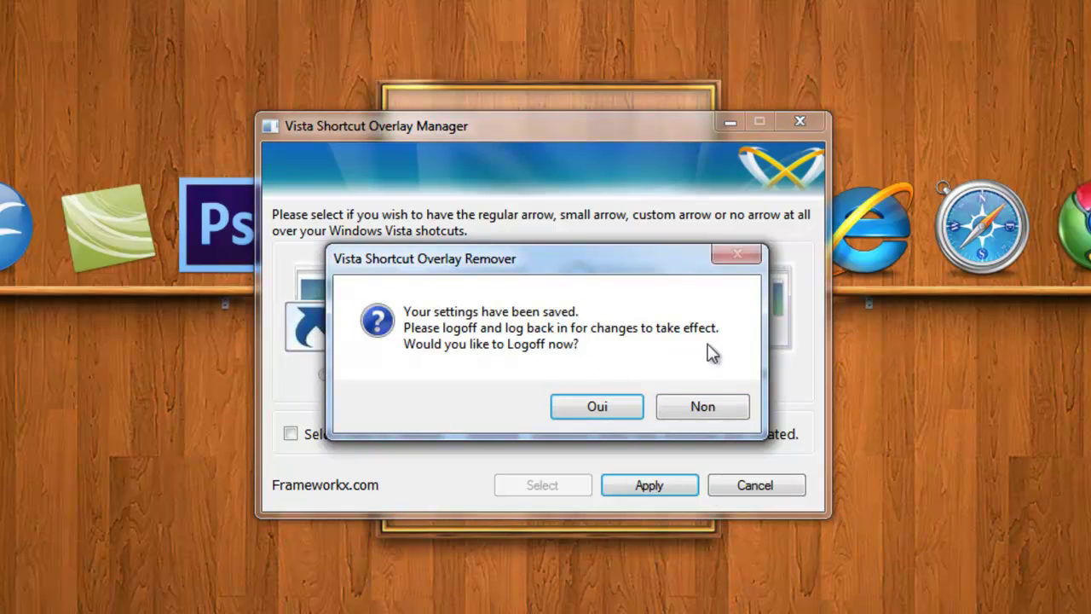
left_click(700, 412)
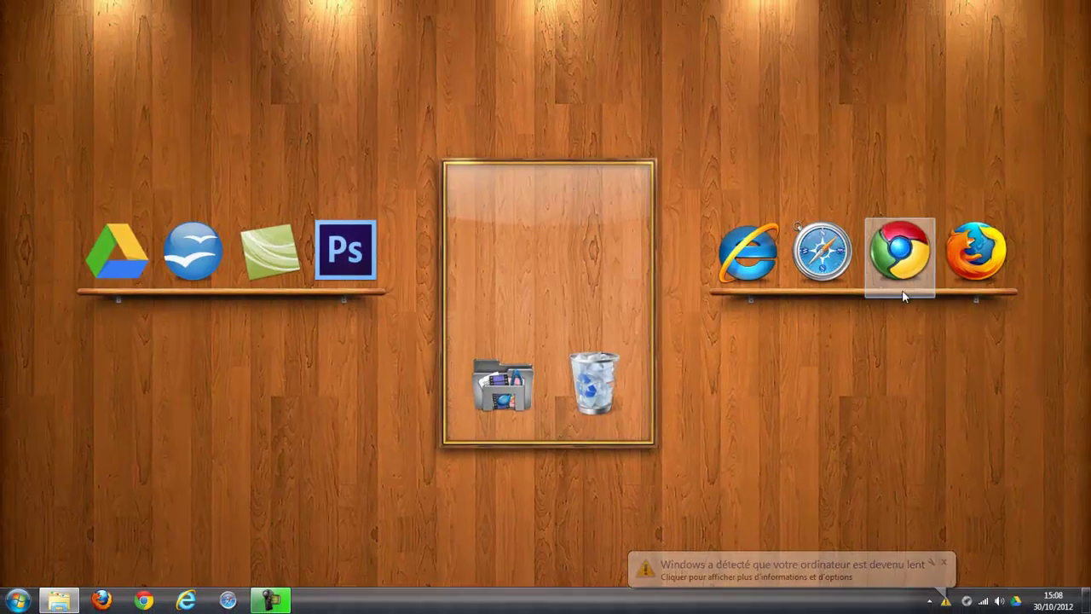